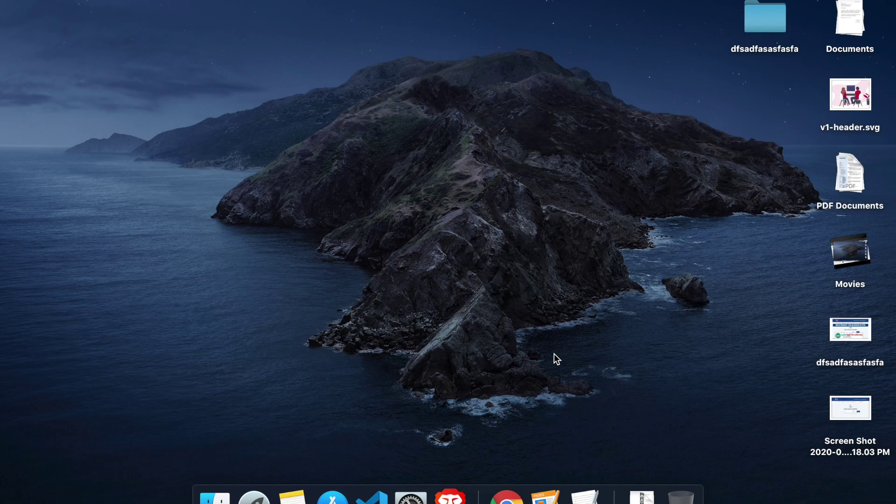
Step: Switch to Chrome, subscribe to the SathiSoft Academy YouTube channel and set its notifications to All
{"action": "left_click", "coordinate": [508, 495]}
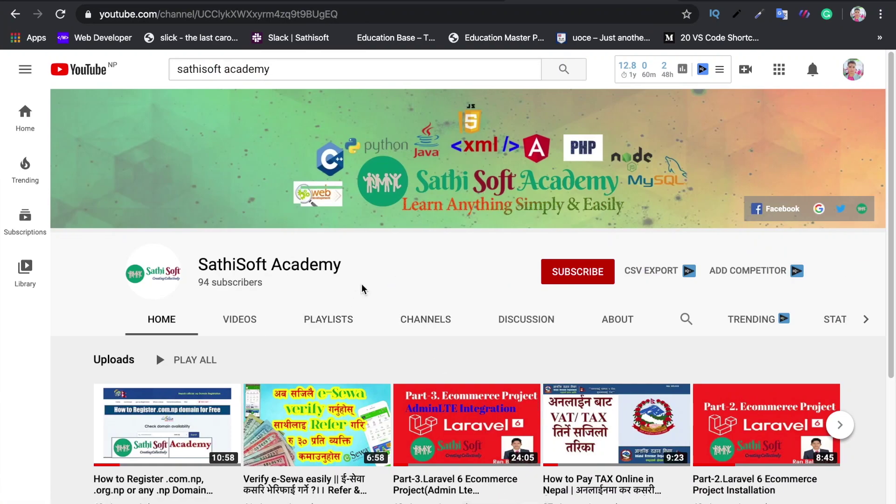
{"action": "left_click", "coordinate": [562, 280]}
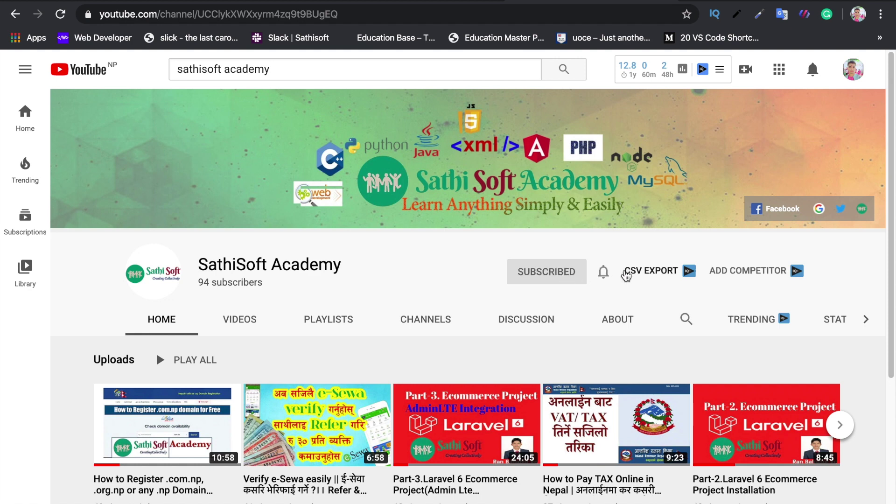
{"action": "left_click", "coordinate": [603, 274]}
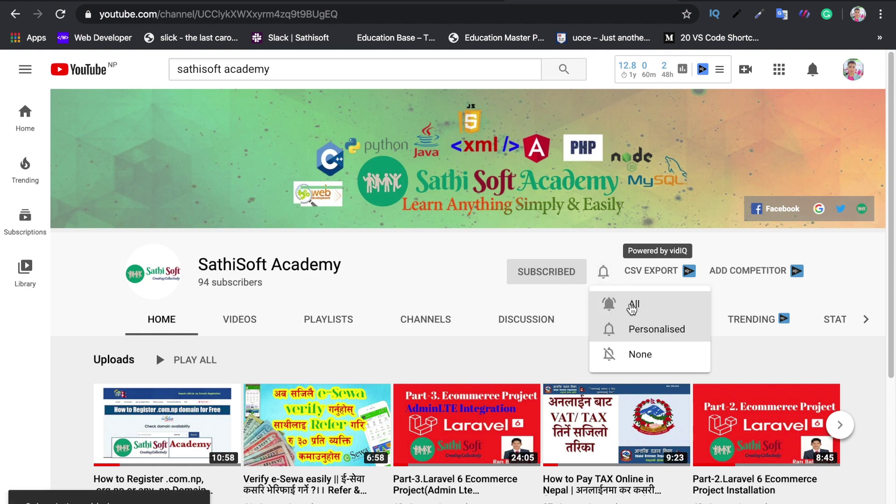
{"action": "left_click", "coordinate": [607, 304]}
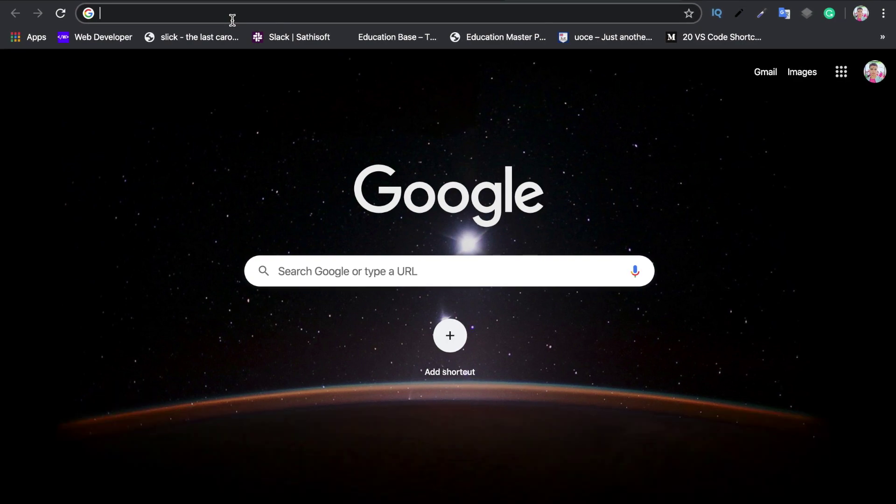
Step: Go to register.com.np and sign in to the user account with the prefilled credentials
{"action": "type", "text": "register"}
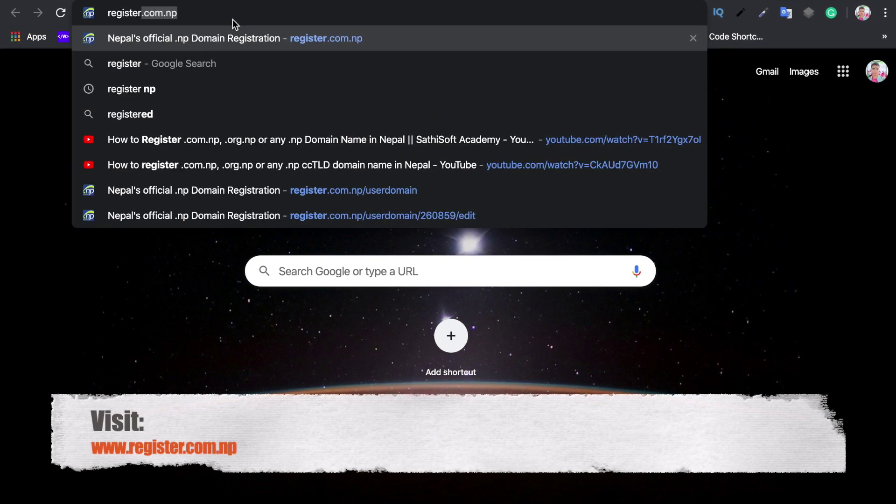
{"action": "key", "text": "Return"}
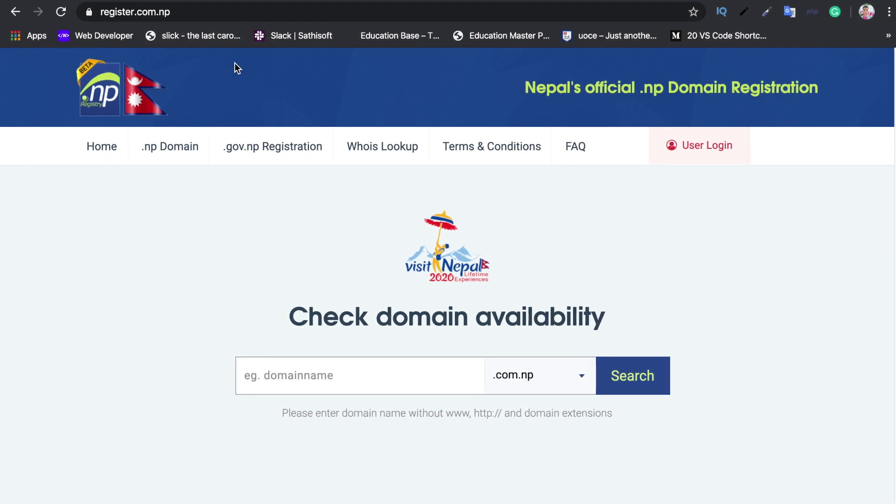
{"action": "left_click", "coordinate": [687, 157]}
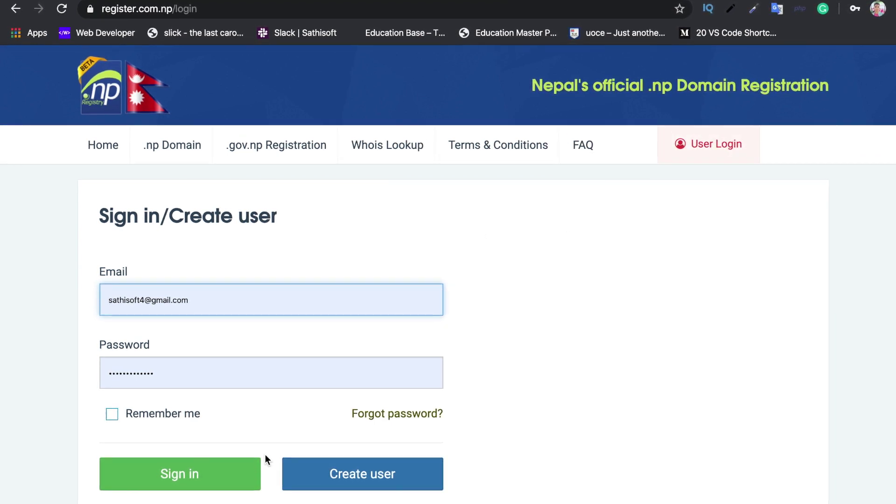
{"action": "left_click", "coordinate": [221, 480]}
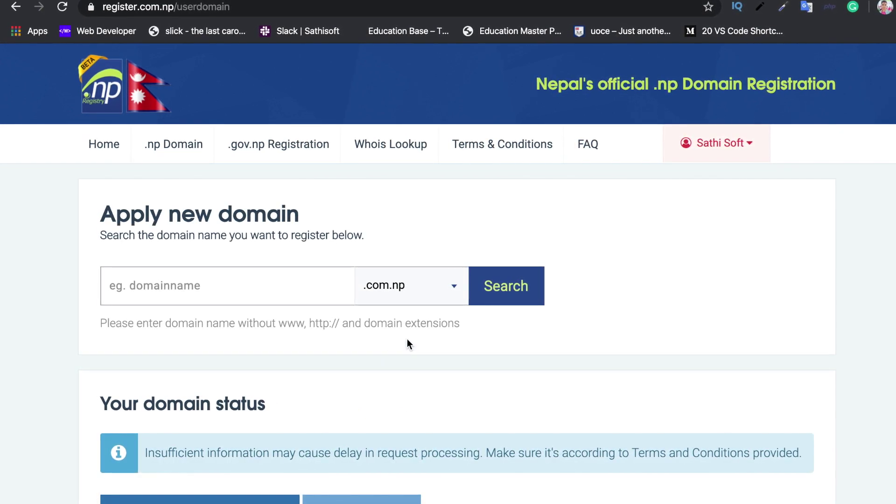
Step: List the account's active domains and view the administrative contact details of the registered .com.np domain
{"action": "scroll", "coordinate": [413, 341], "scroll_direction": "down", "scroll_amount": 3}
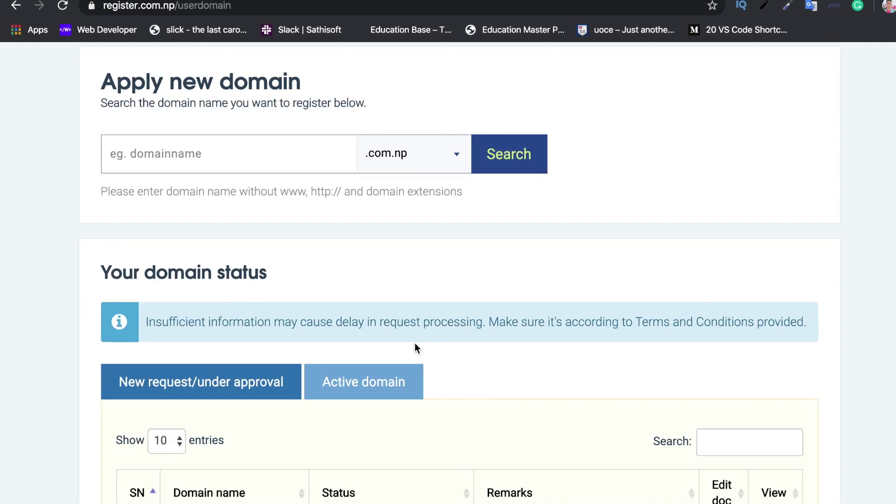
{"action": "scroll", "coordinate": [415, 345], "scroll_direction": "down", "scroll_amount": 1}
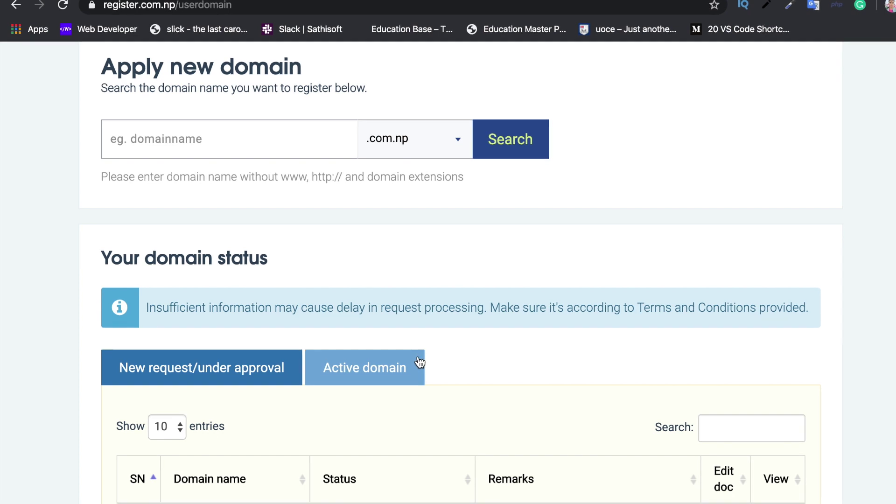
{"action": "scroll", "coordinate": [288, 395], "scroll_direction": "down", "scroll_amount": 1}
{"action": "scroll", "coordinate": [288, 392], "scroll_direction": "down", "scroll_amount": 2}
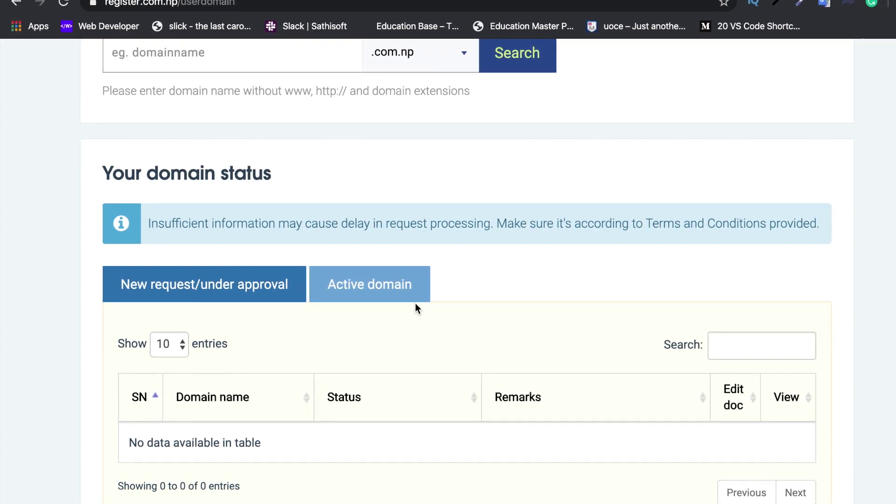
{"action": "left_click", "coordinate": [389, 291]}
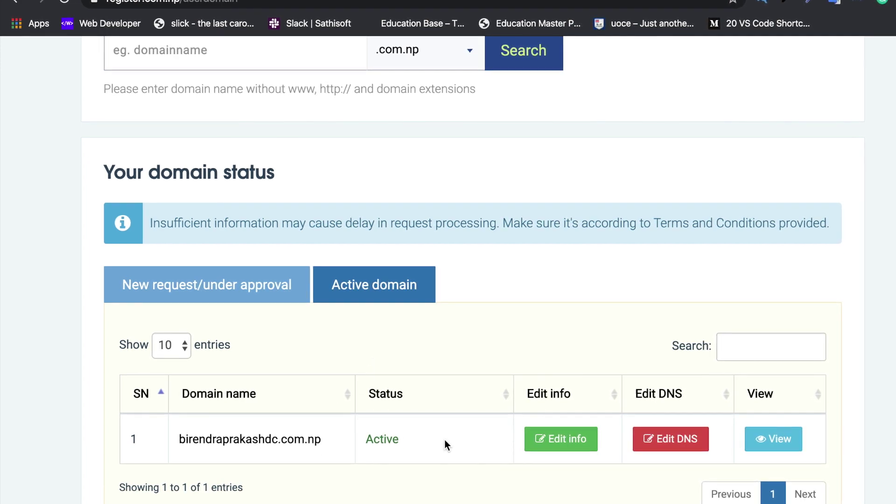
{"action": "left_click", "coordinate": [770, 439]}
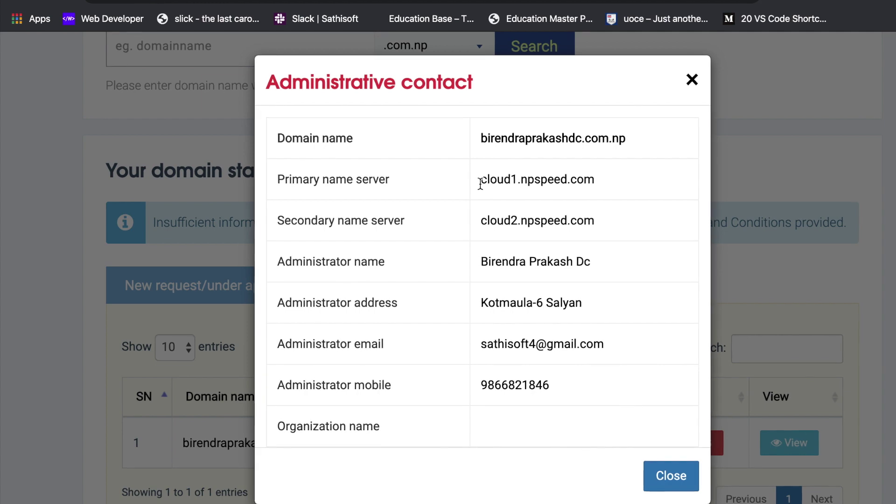
{"action": "left_click", "coordinate": [694, 80]}
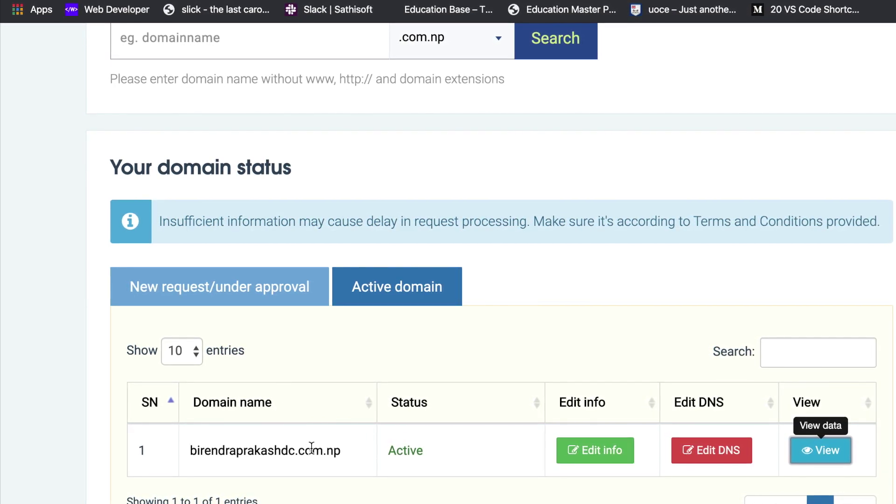
Step: Review the primary and secondary name servers in the active domain's DNS records, then return to the registry's home page
{"action": "left_click", "coordinate": [703, 451]}
{"action": "scroll", "coordinate": [419, 357], "scroll_direction": "down", "scroll_amount": 5}
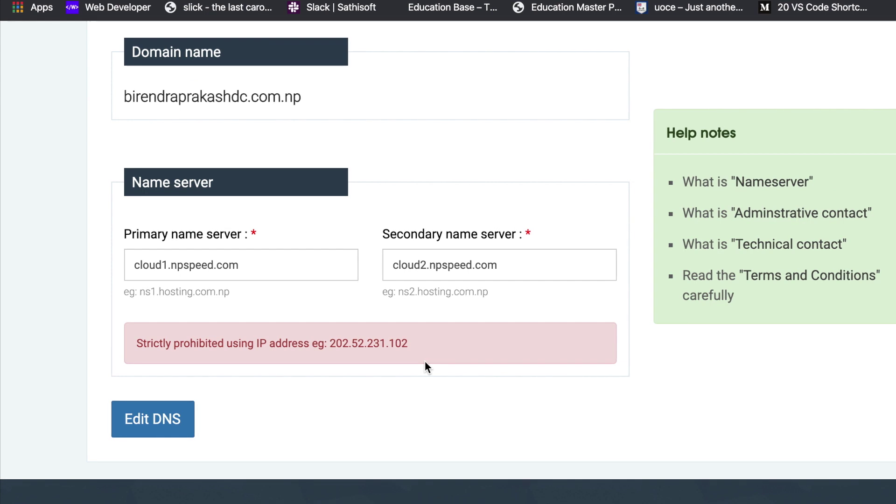
{"action": "scroll", "coordinate": [392, 372], "scroll_direction": "up", "scroll_amount": 1}
{"action": "scroll", "coordinate": [392, 372], "scroll_direction": "up", "scroll_amount": 1}
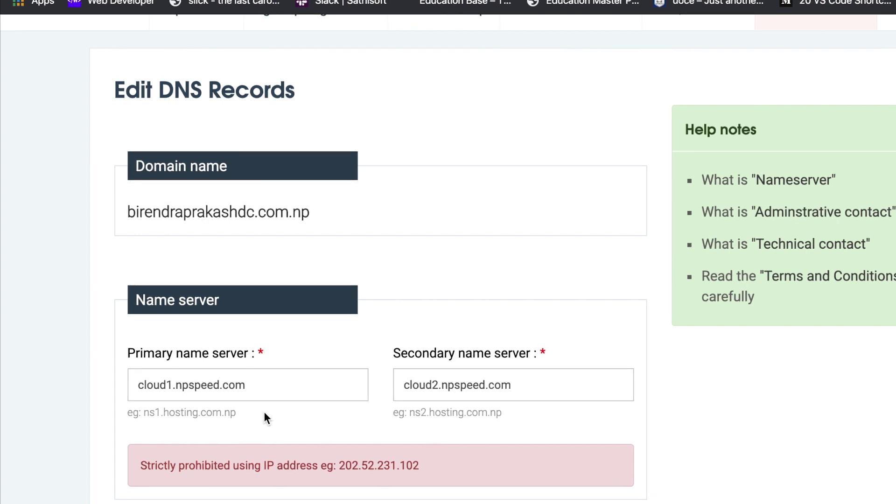
{"action": "scroll", "coordinate": [264, 417], "scroll_direction": "up", "scroll_amount": 3}
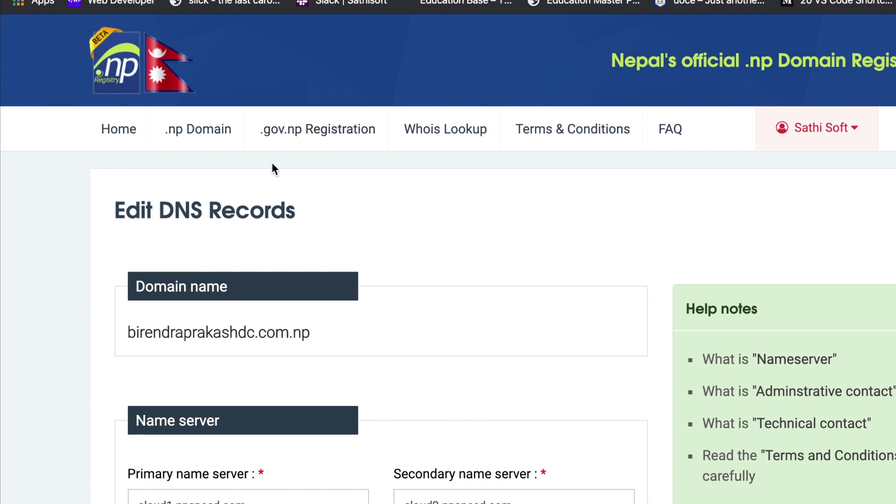
{"action": "left_click", "coordinate": [138, 136]}
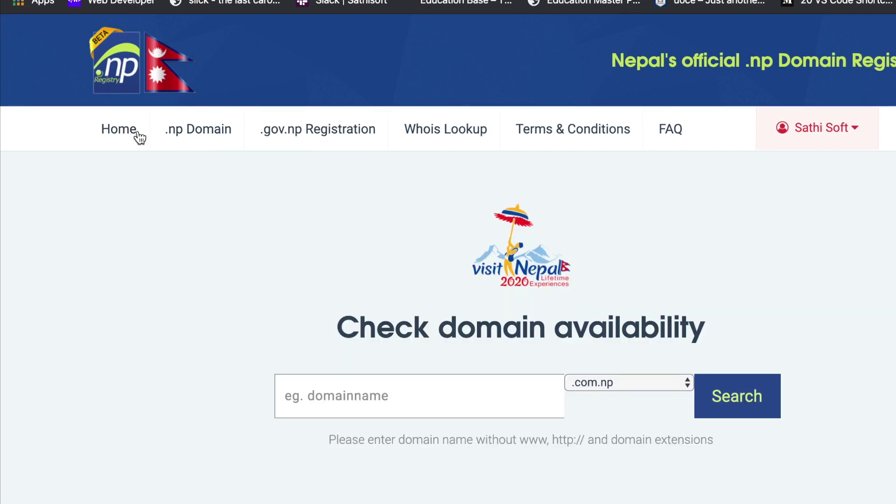
Step: Switch to the hosting account's cPanel, find functions matching "addon" and open Addon Domains
{"action": "mouse_move", "coordinate": [203, 150]}
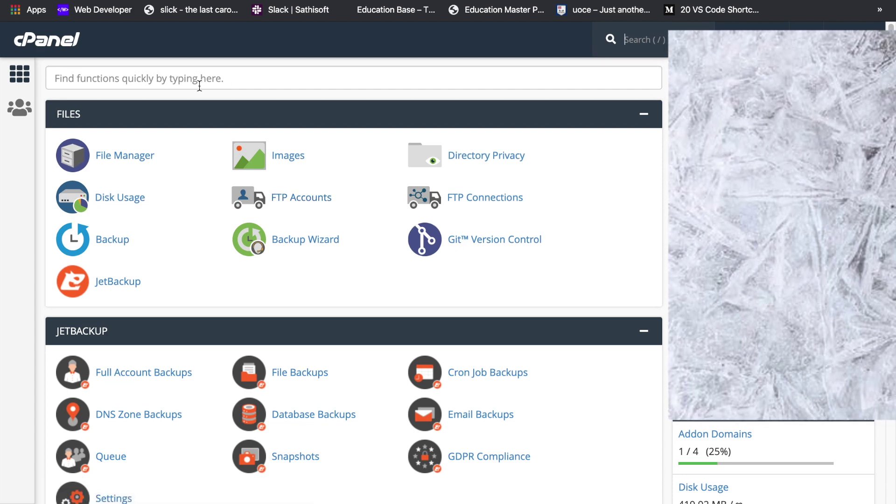
{"action": "left_click", "coordinate": [198, 83]}
{"action": "type", "text": "addon"}
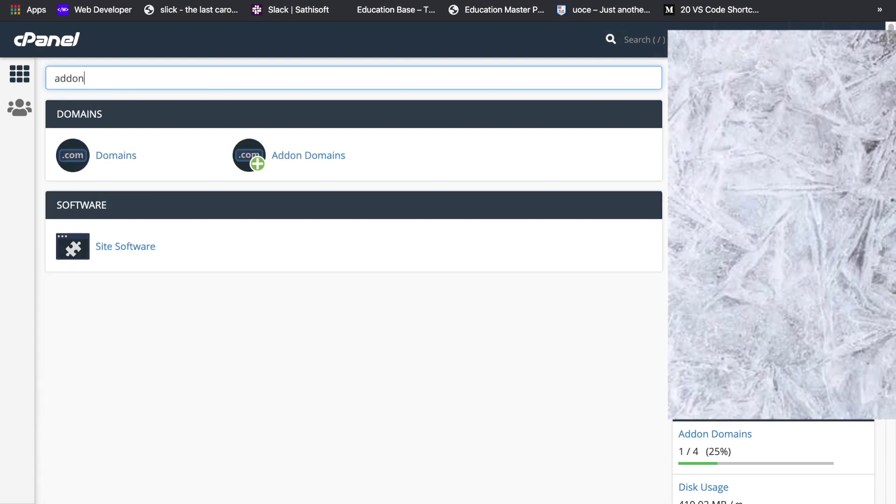
{"action": "left_click", "coordinate": [296, 157]}
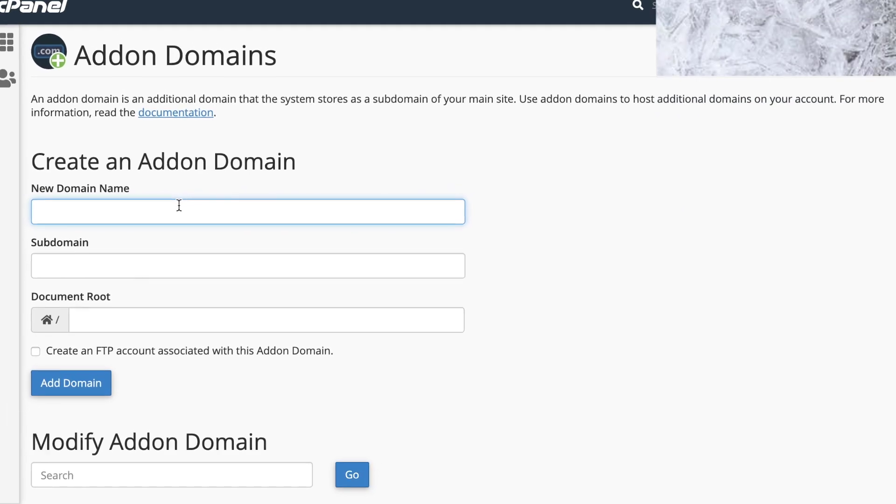
Step: Enter the registered .com.np domain as the new addon domain, letting the subdomain and document root fill in from it
{"action": "type", "text": "biren"}
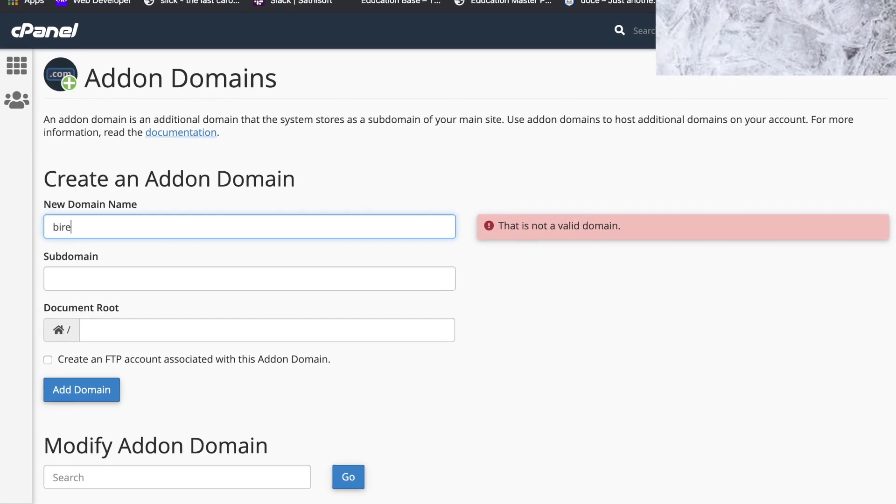
{"action": "type", "text": "dra"}
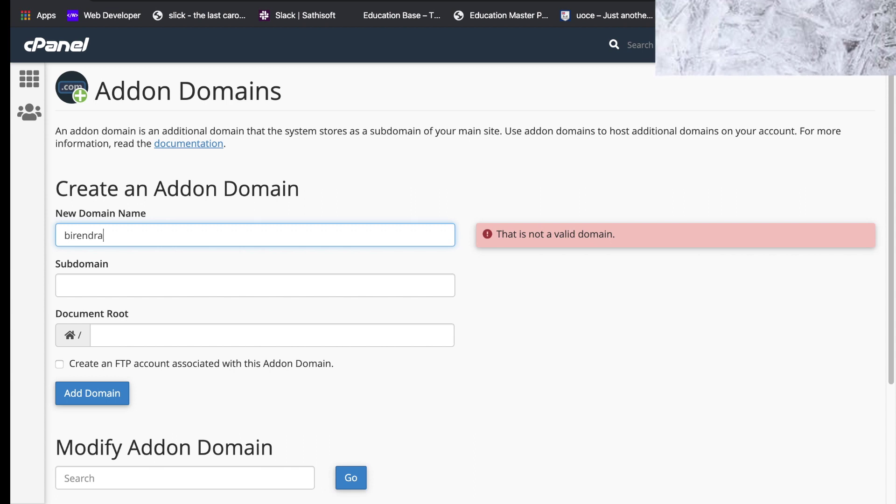
{"action": "type", "text": "pra"}
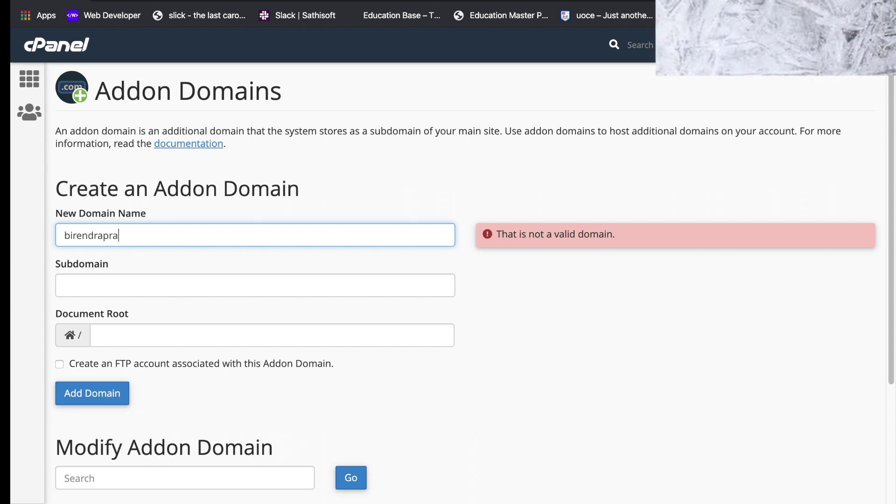
{"action": "type", "text": "kashd"}
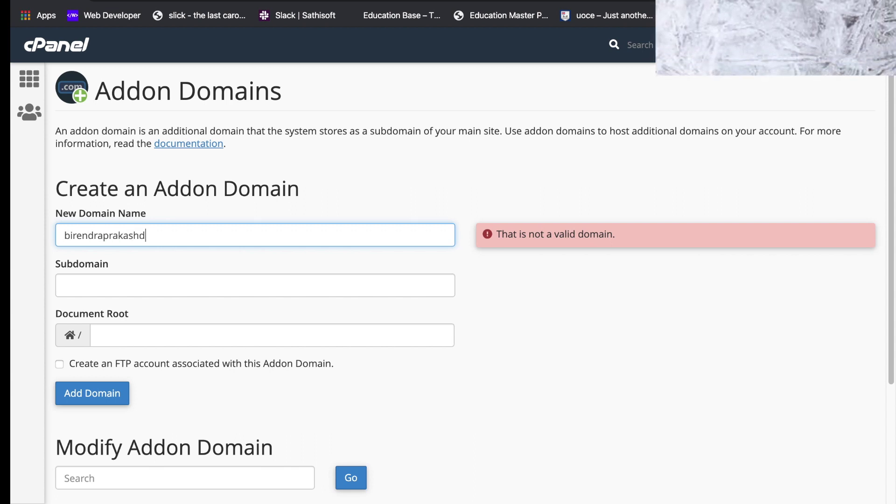
{"action": "type", "text": "c.com.np"}
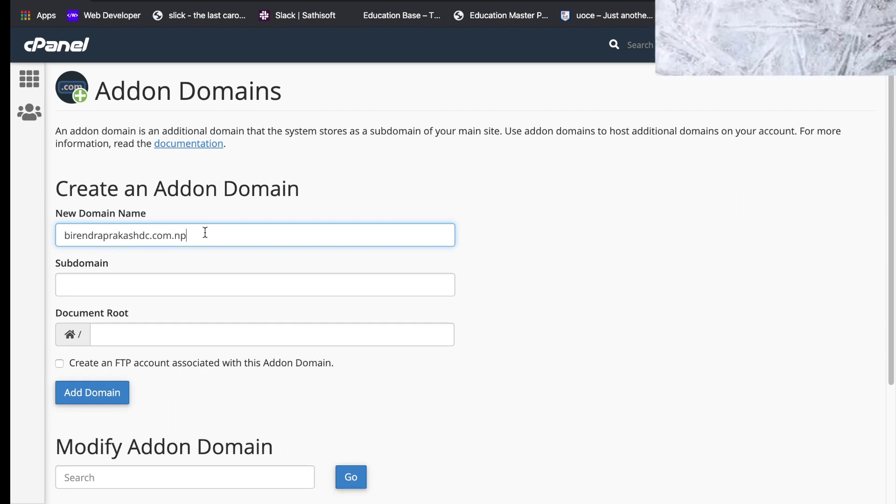
{"action": "left_click", "coordinate": [141, 329]}
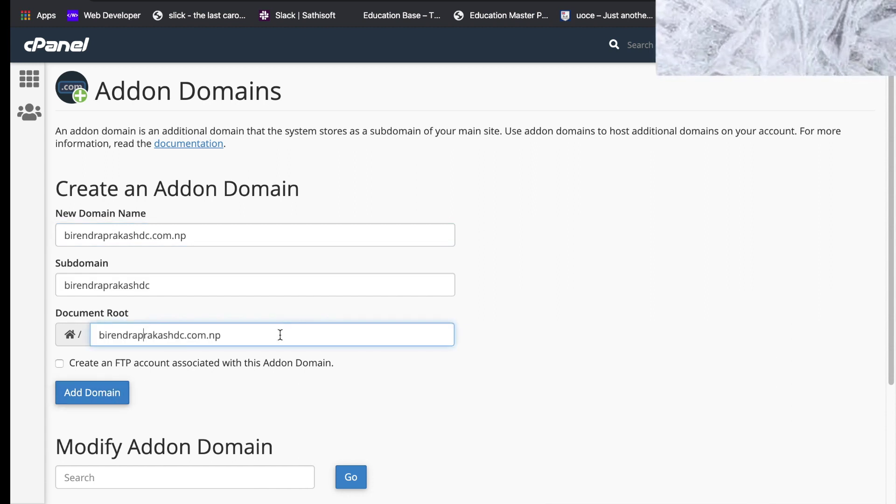
Step: Open the existing addon domain's document root folder in File Manager
{"action": "scroll", "coordinate": [280, 335], "scroll_direction": "down", "scroll_amount": 3}
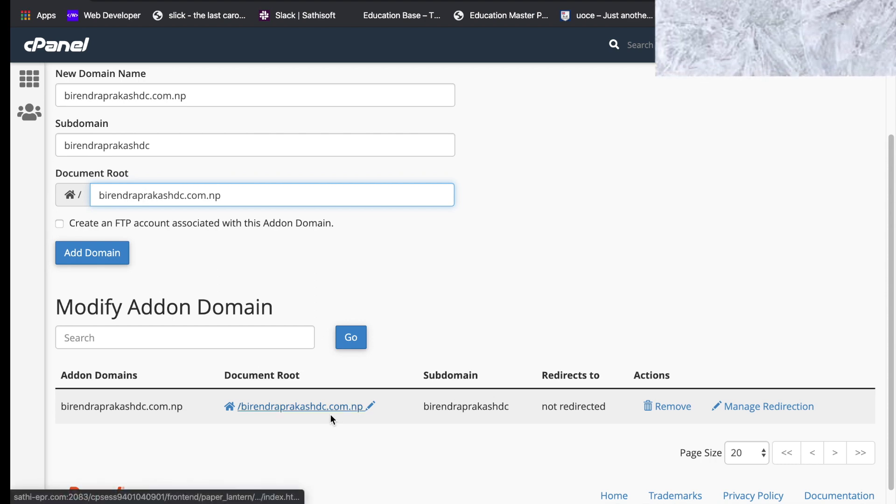
{"action": "scroll", "coordinate": [268, 416], "scroll_direction": "up", "scroll_amount": 5}
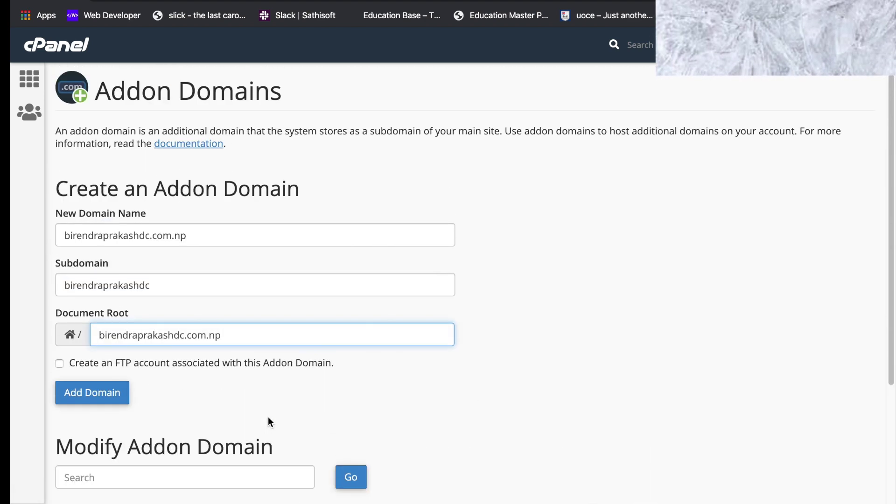
{"action": "scroll", "coordinate": [268, 416], "scroll_direction": "down", "scroll_amount": 5}
{"action": "left_click", "coordinate": [285, 398]}
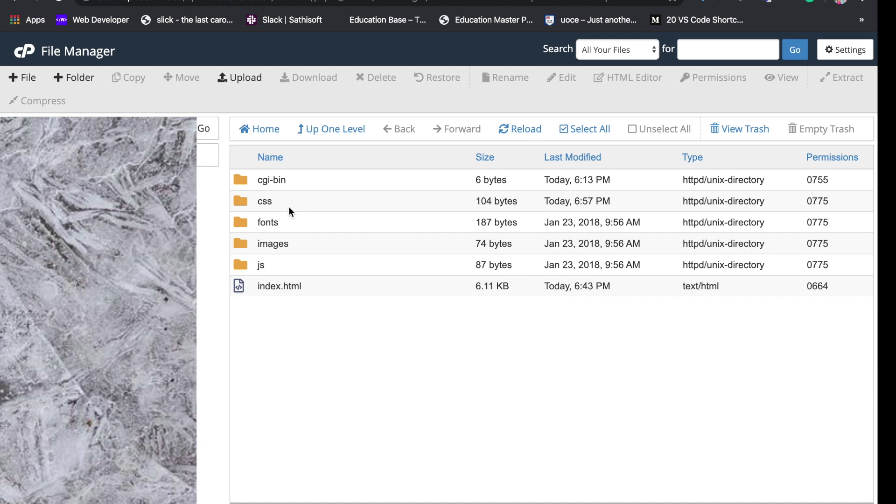
{"action": "left_click", "coordinate": [238, 78]}
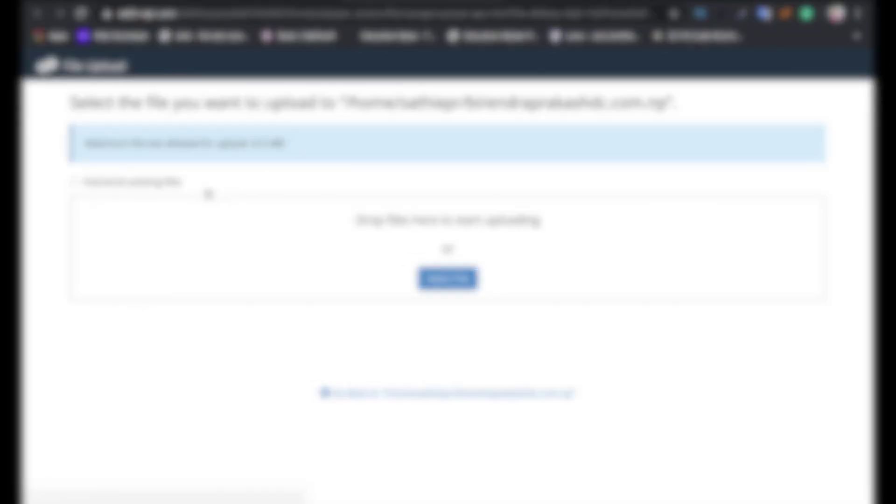
{"action": "left_click", "coordinate": [142, 186]}
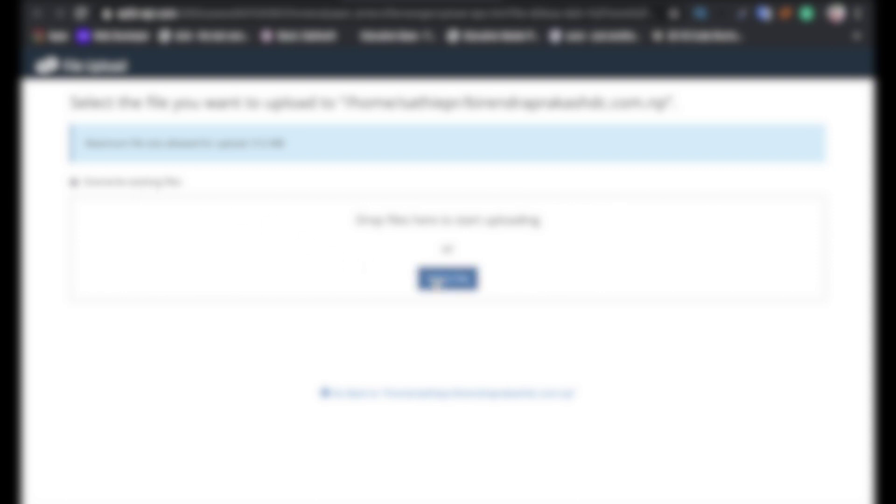
{"action": "left_click", "coordinate": [436, 282]}
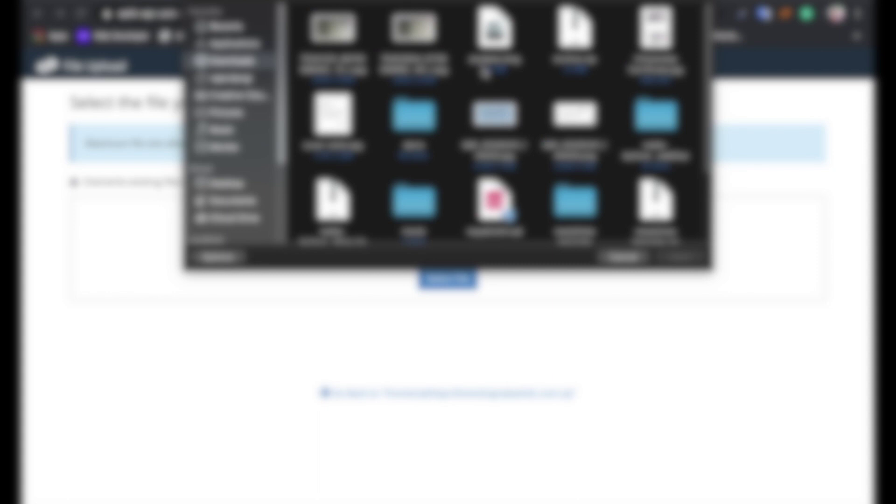
{"action": "scroll", "coordinate": [523, 124], "scroll_direction": "down", "scroll_amount": 1}
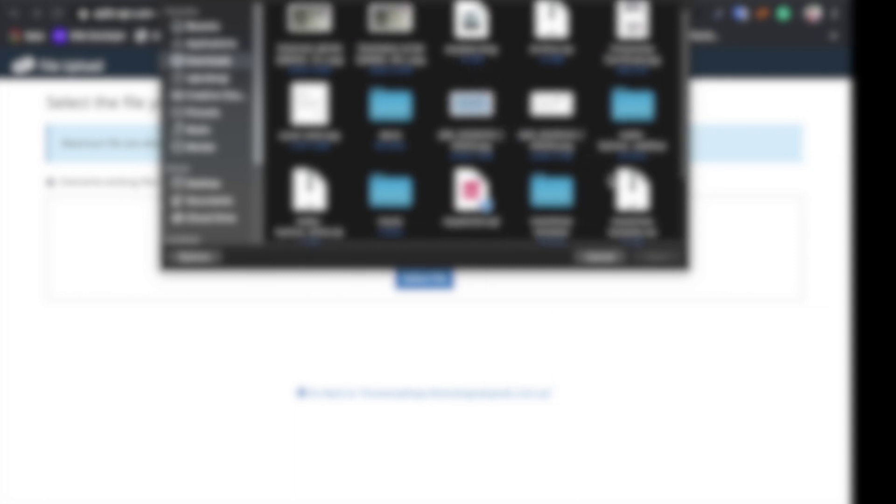
{"action": "left_click", "coordinate": [602, 257]}
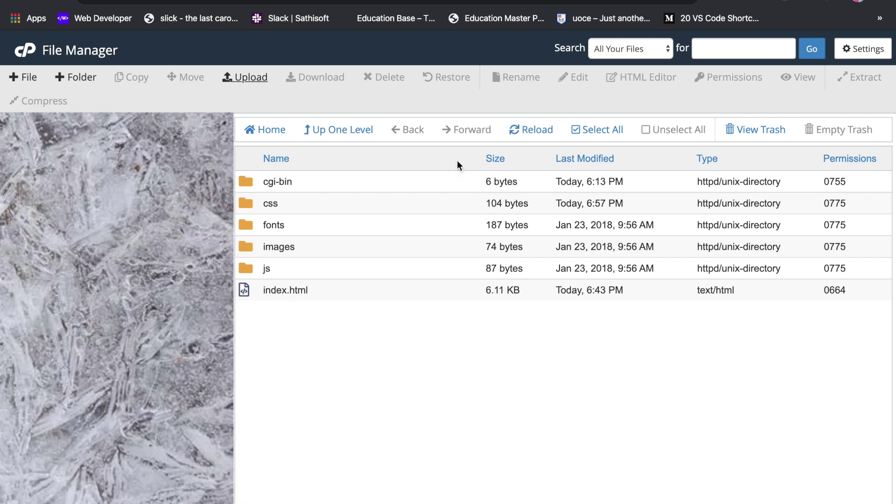
Step: Open the registered .com.np domain's website in a new browser tab
{"action": "key", "text": "ctrl+t"}
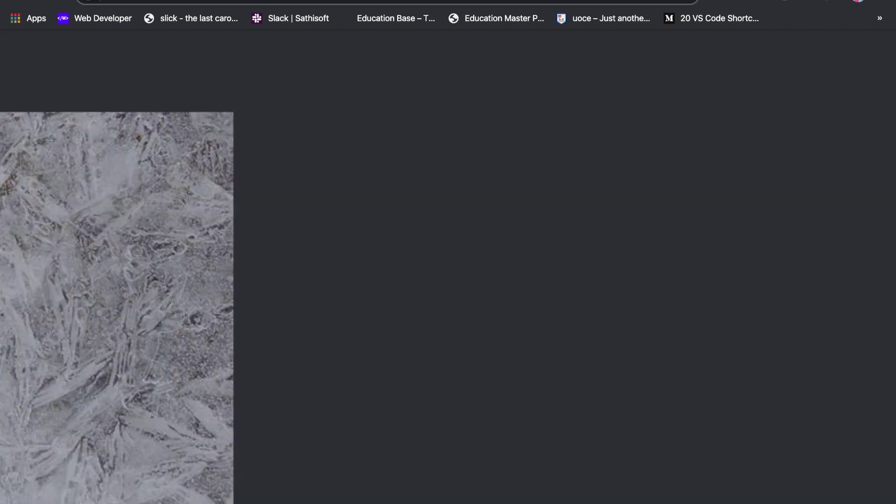
{"action": "type", "text": "birend"}
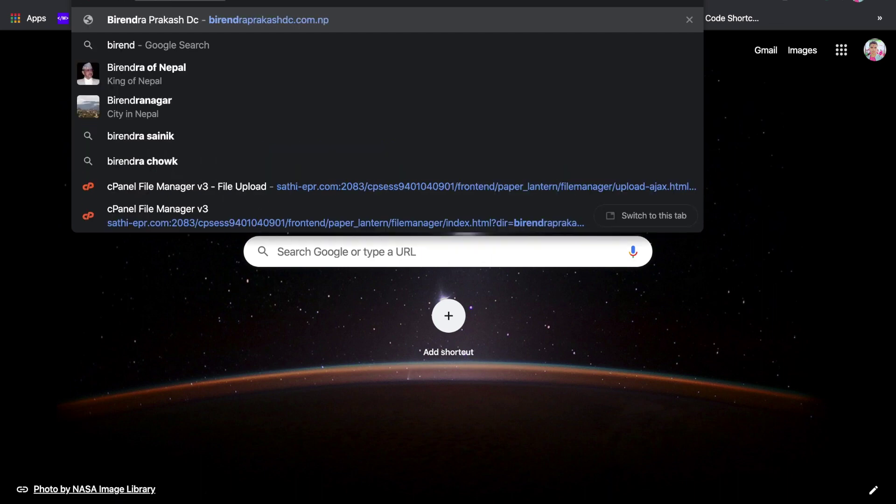
{"action": "key", "text": "Return"}
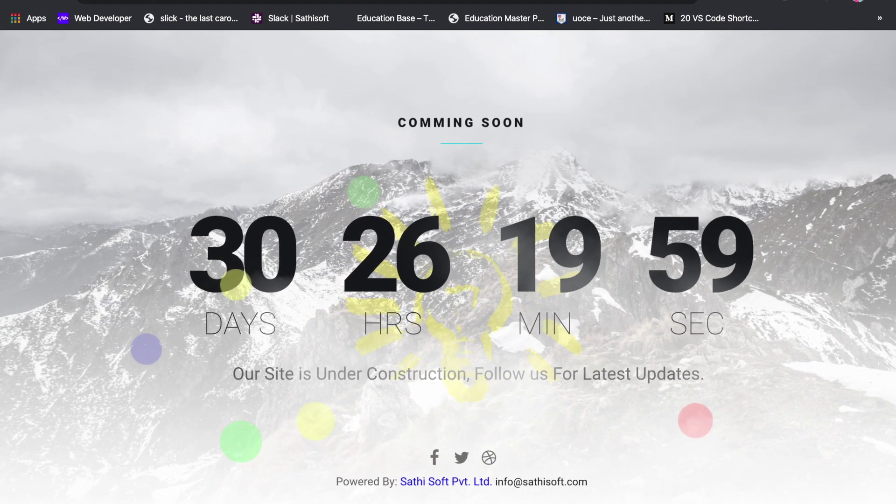
Step: Return to File Manager and rename index.html in the domain's document root to index1.html
{"action": "key", "text": "ctrl+shift+Tab"}
{"action": "left_click", "coordinate": [292, 291]}
{"action": "left_click", "coordinate": [289, 291]}
{"action": "type", "text": "1.html"}
{"action": "key", "text": "Return"}
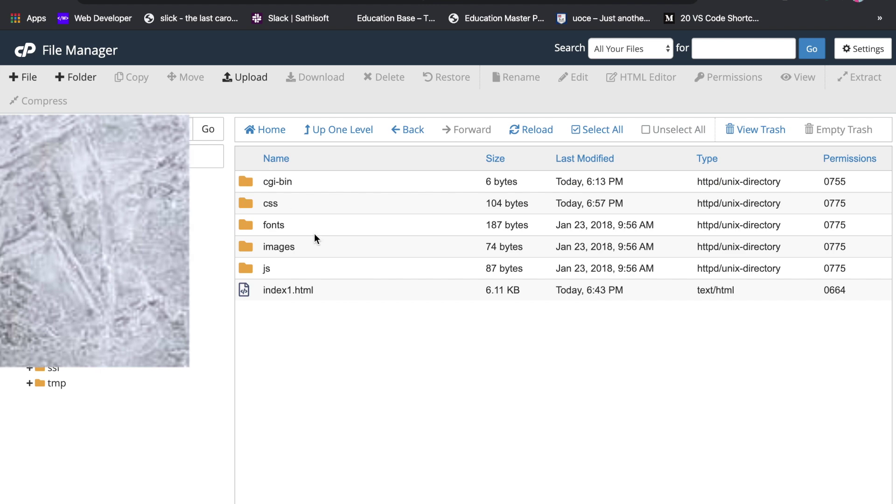
Step: Create a new file named index.html in the domain's document root
{"action": "left_click", "coordinate": [23, 77]}
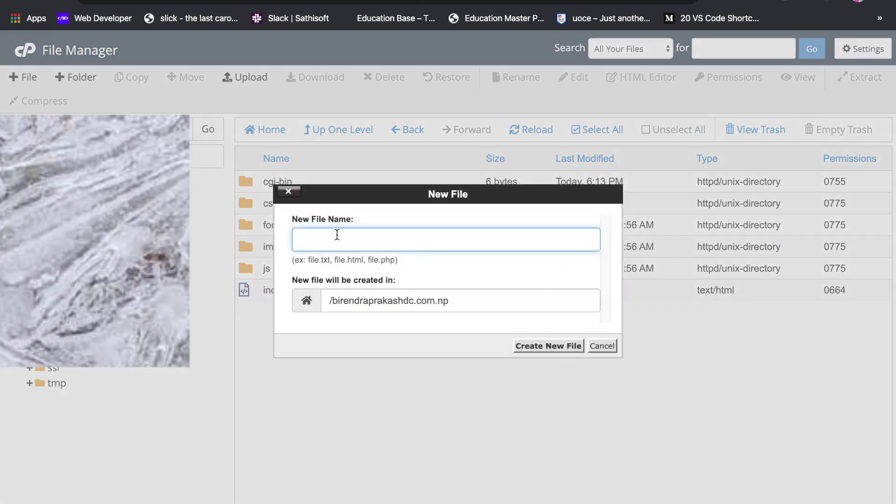
{"action": "type", "text": "index.html"}
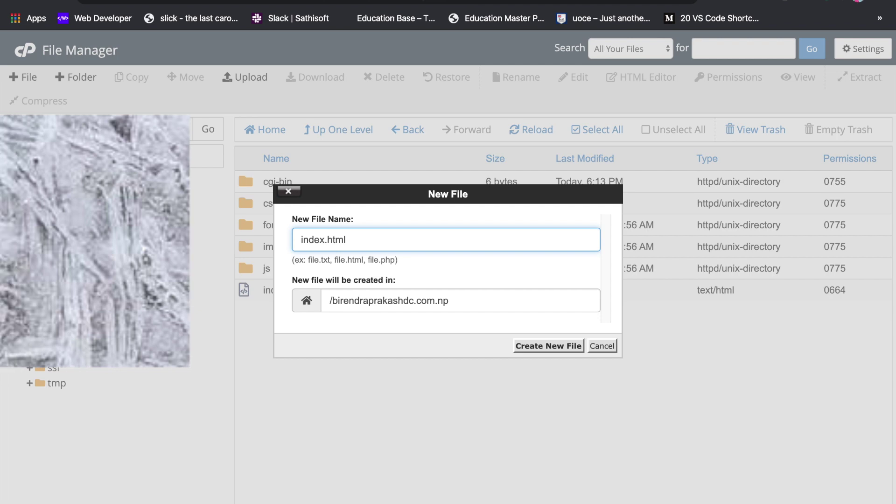
{"action": "key", "text": "Return"}
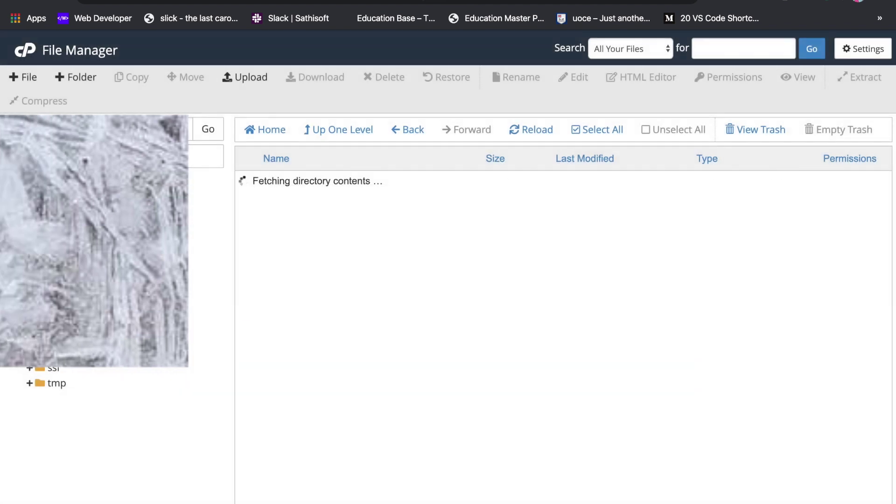
Step: Edit the new index.html to contain <h1>Hellow </h1>, save it, and reload the domain's website
{"action": "left_click", "coordinate": [250, 292]}
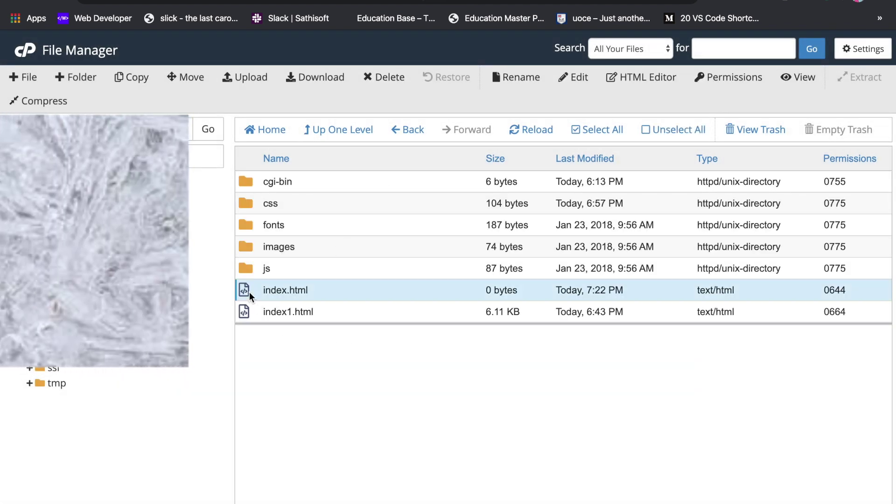
{"action": "right_click", "coordinate": [250, 293]}
{"action": "left_click", "coordinate": [289, 346]}
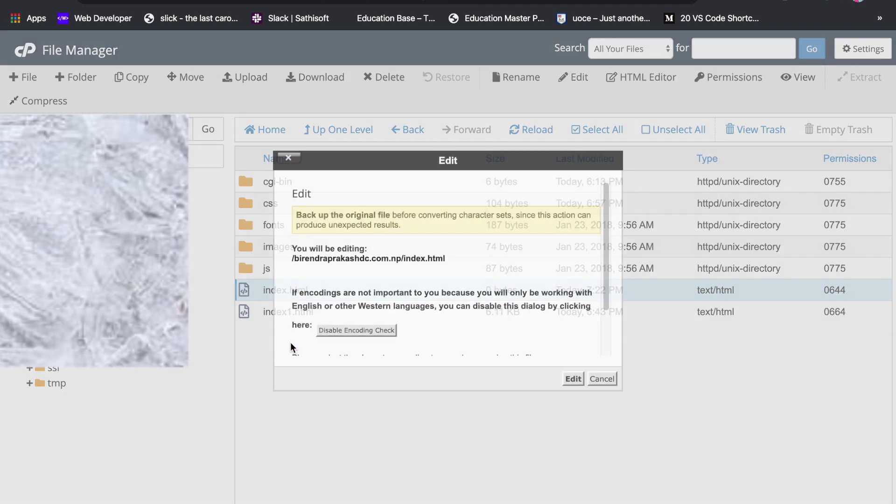
{"action": "left_click", "coordinate": [572, 383]}
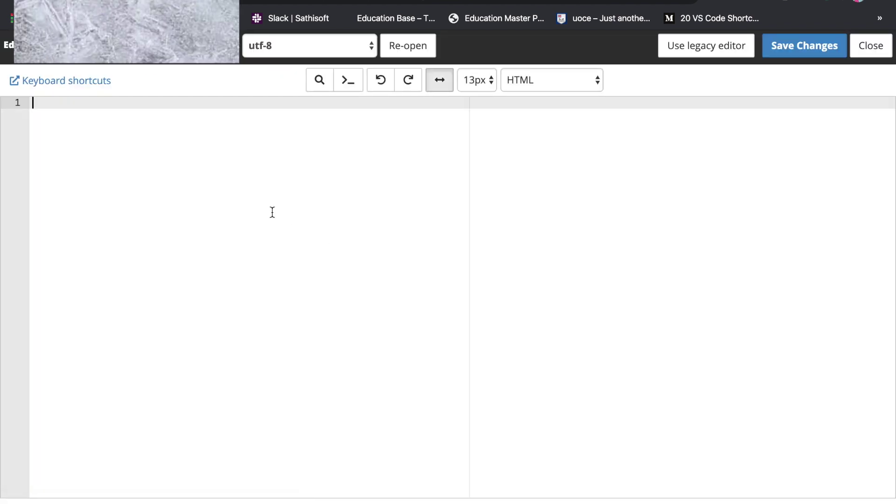
{"action": "type", "text": "h"}
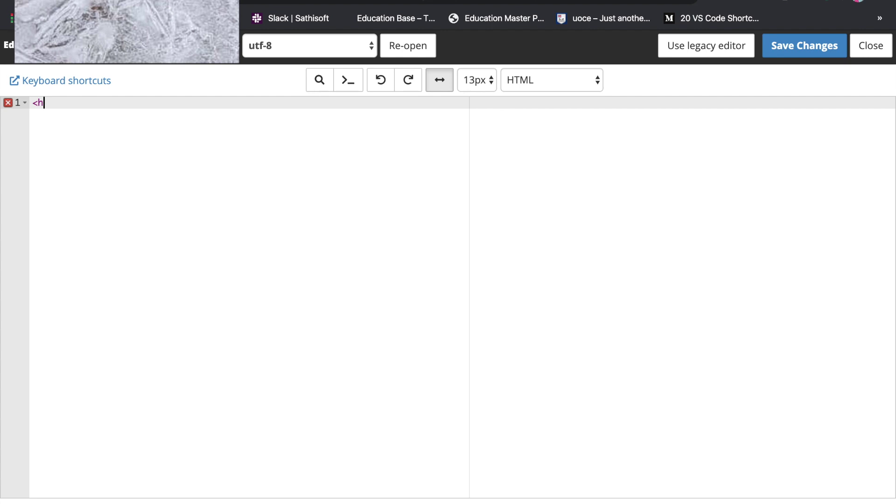
{"action": "type", "text": "1>Hellow </h1>"}
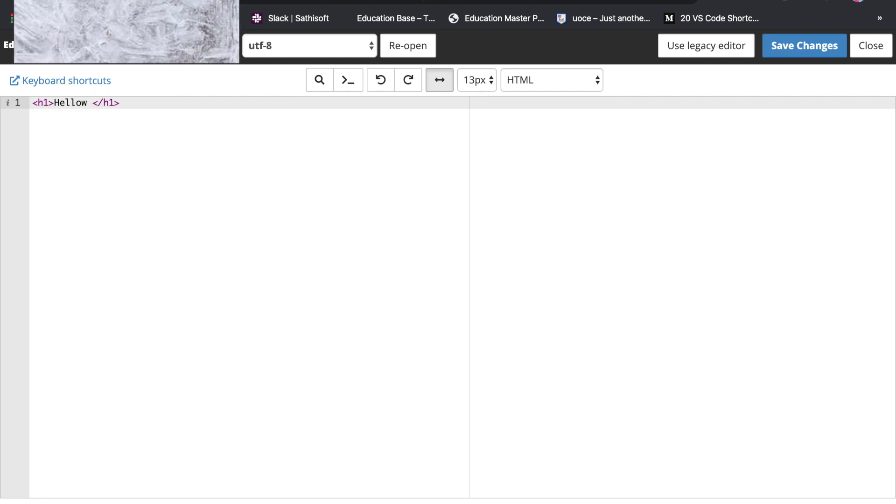
{"action": "left_click", "coordinate": [789, 56]}
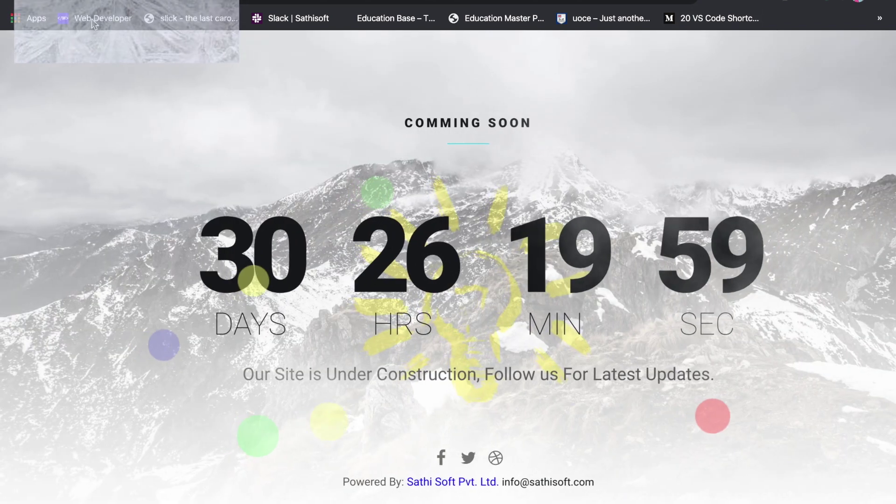
{"action": "left_click", "coordinate": [64, 10]}
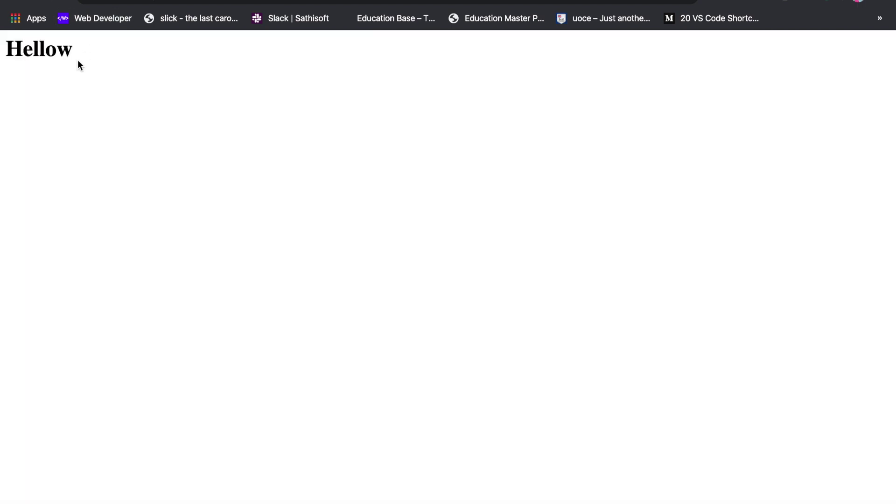
Step: Correct the heading text in index.html to "Hello" and save the changes
{"action": "left_click", "coordinate": [176, 7]}
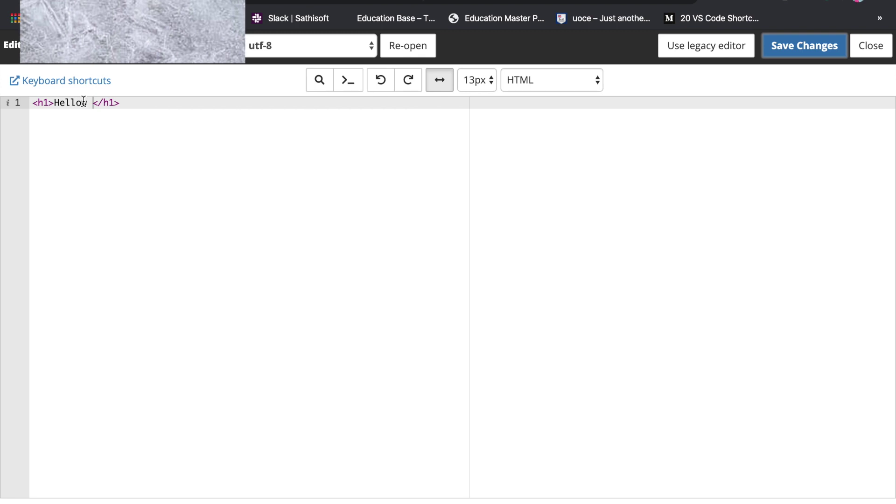
{"action": "left_click", "coordinate": [87, 103]}
{"action": "key", "text": "BackSpace"}
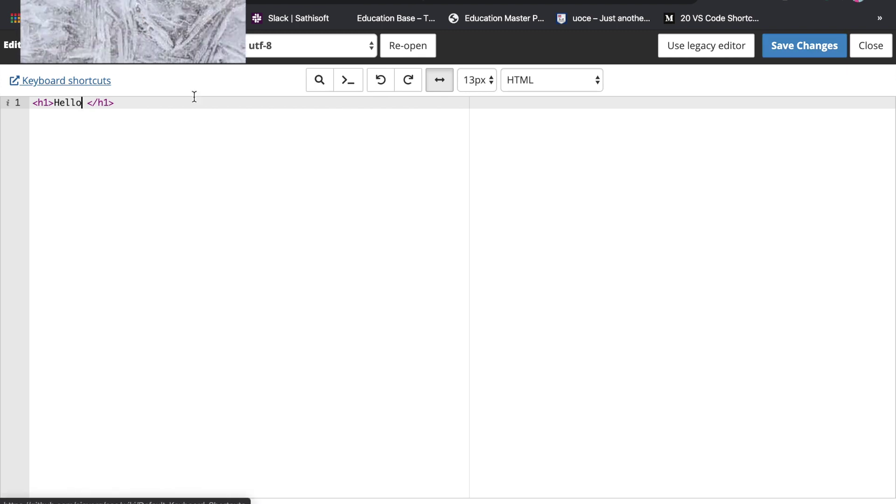
{"action": "left_click", "coordinate": [776, 51]}
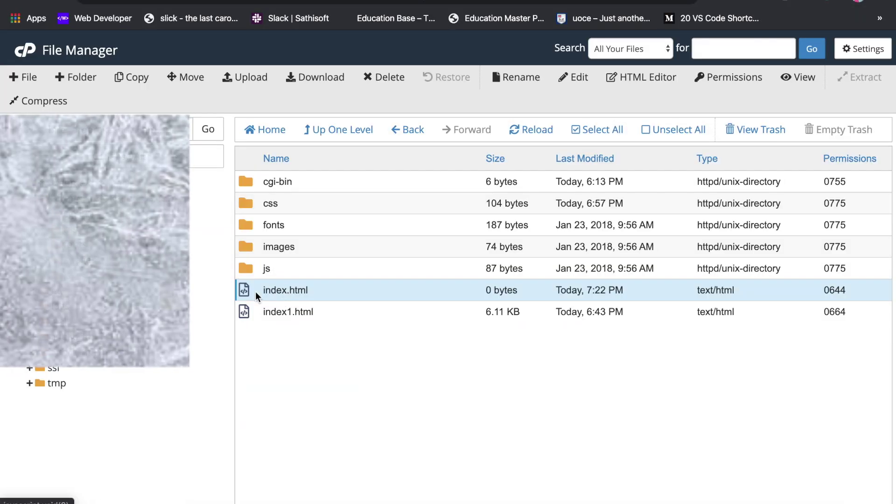
Step: Delete the new index.html from the document root permanently, skipping the trash
{"action": "right_click", "coordinate": [250, 292]}
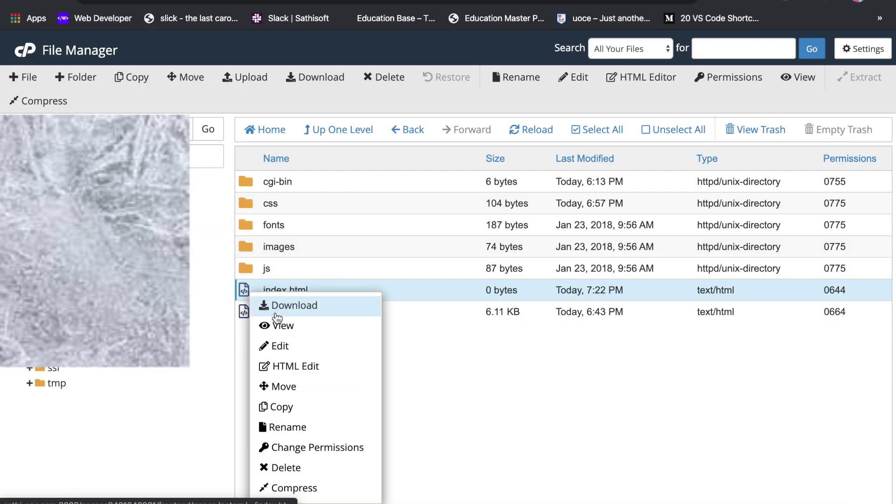
{"action": "left_click", "coordinate": [285, 467]}
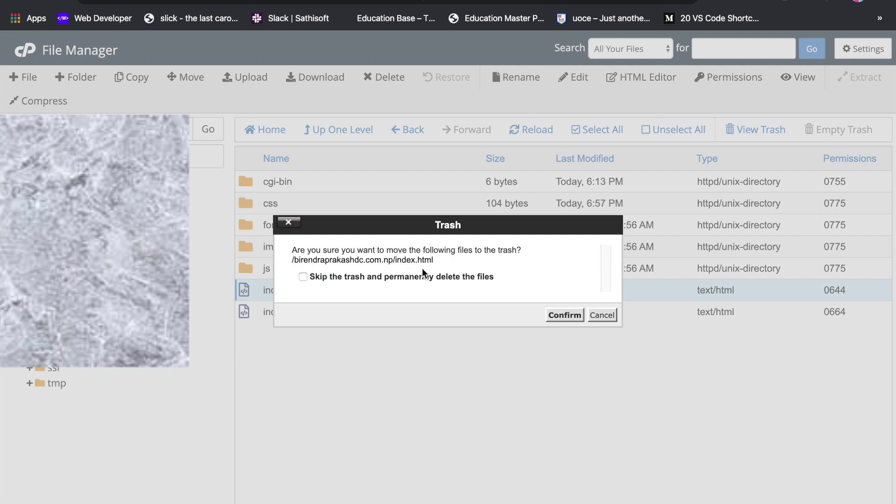
{"action": "left_click", "coordinate": [430, 281]}
{"action": "left_click", "coordinate": [557, 314]}
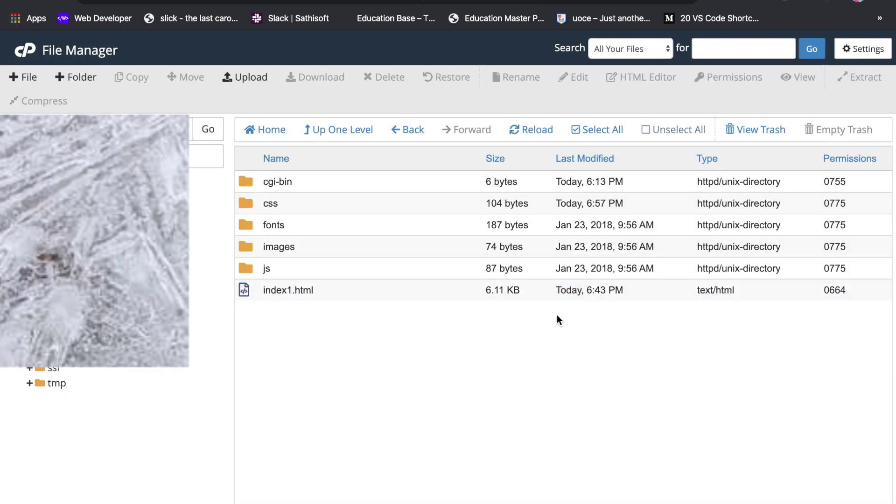
Step: Rename index1.html back to index.html and return to the domain's website
{"action": "left_click", "coordinate": [297, 291]}
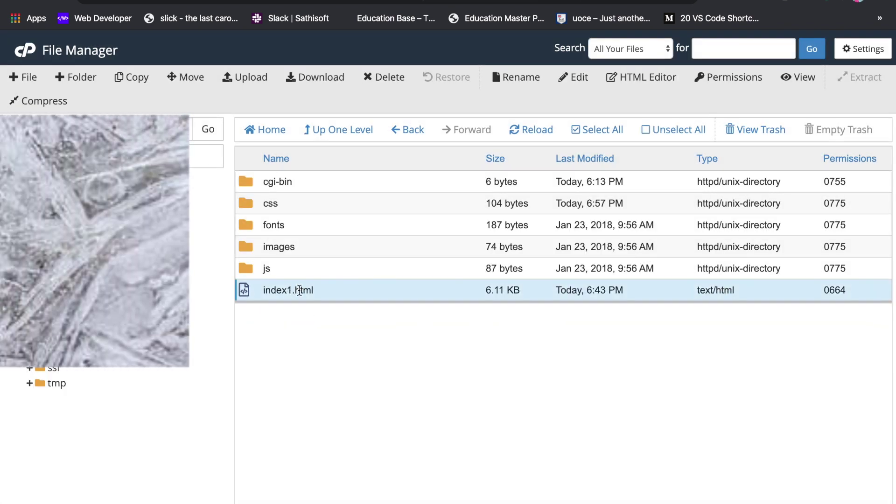
{"action": "left_click", "coordinate": [313, 291]}
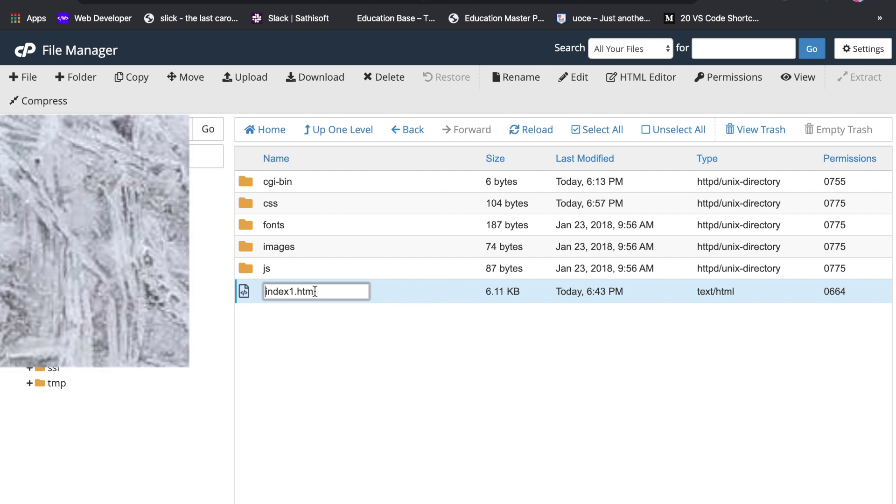
{"action": "key", "text": "BackSpace"}
{"action": "key", "text": "Return"}
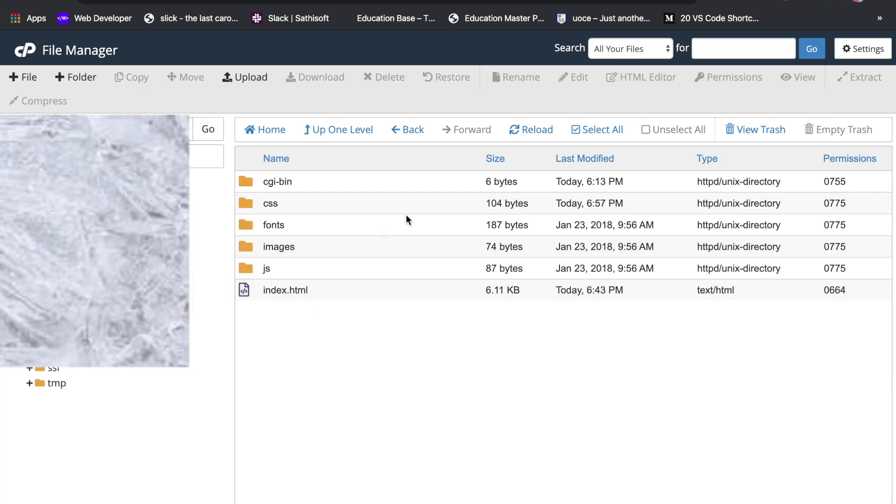
{"action": "key", "text": "ctrl+Tab"}
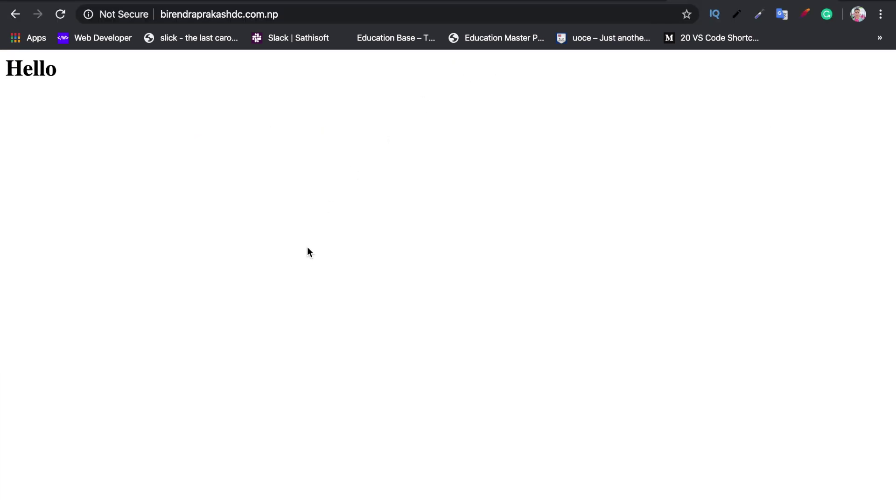